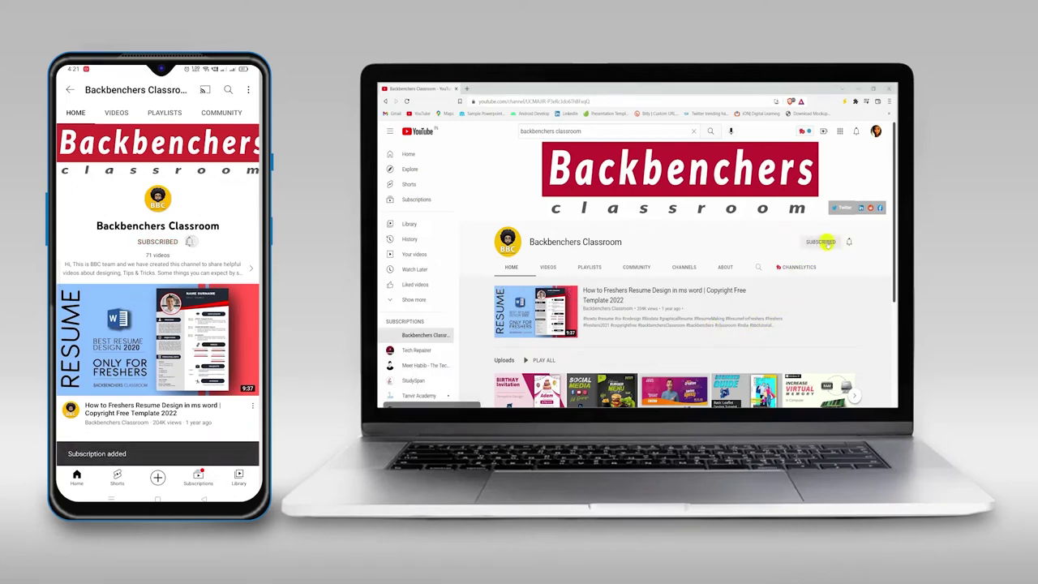
# Step: Open the notification choices (All, Personalized, None) for the subscribed Backbenchers Classroom channel
pyautogui.click(849, 241)
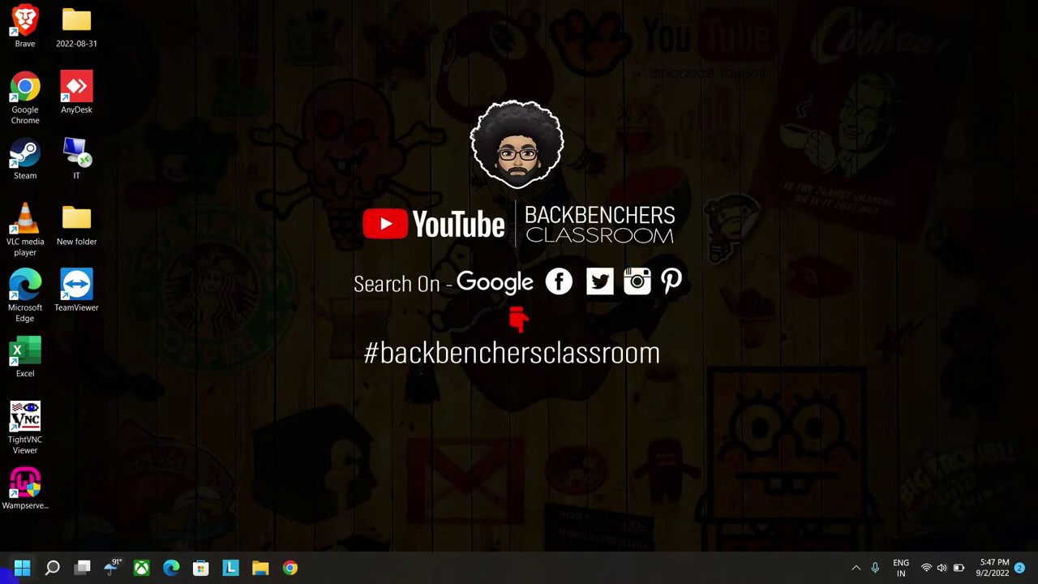
pyautogui.click(10, 572)
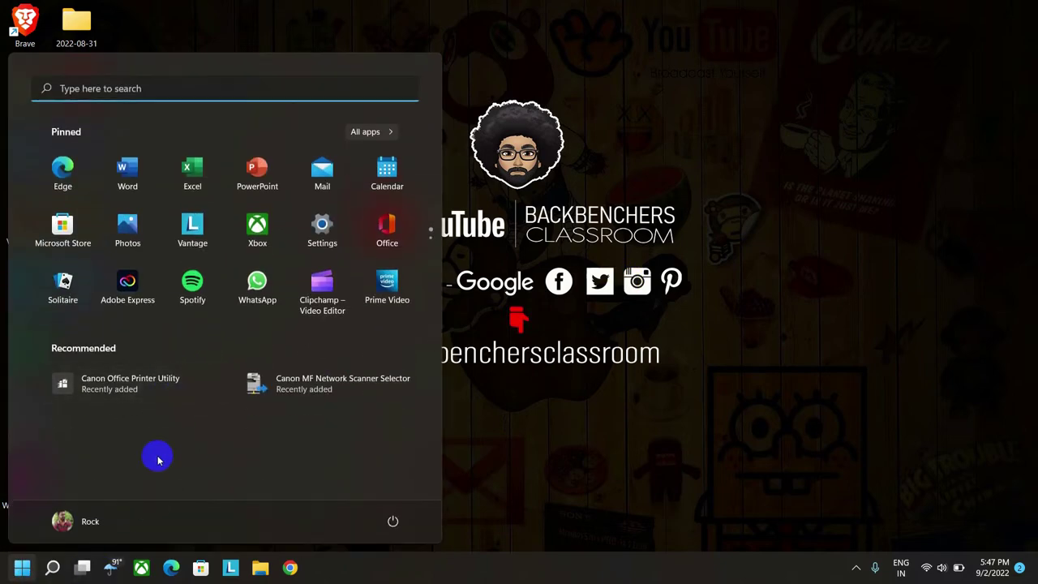
pyautogui.click(513, 459)
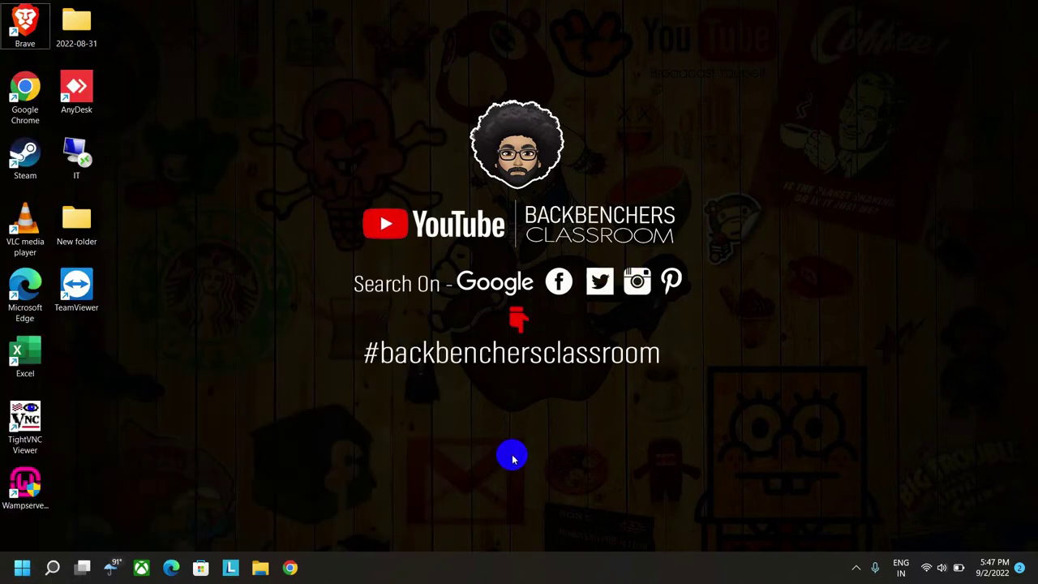
pyautogui.press('super+e')
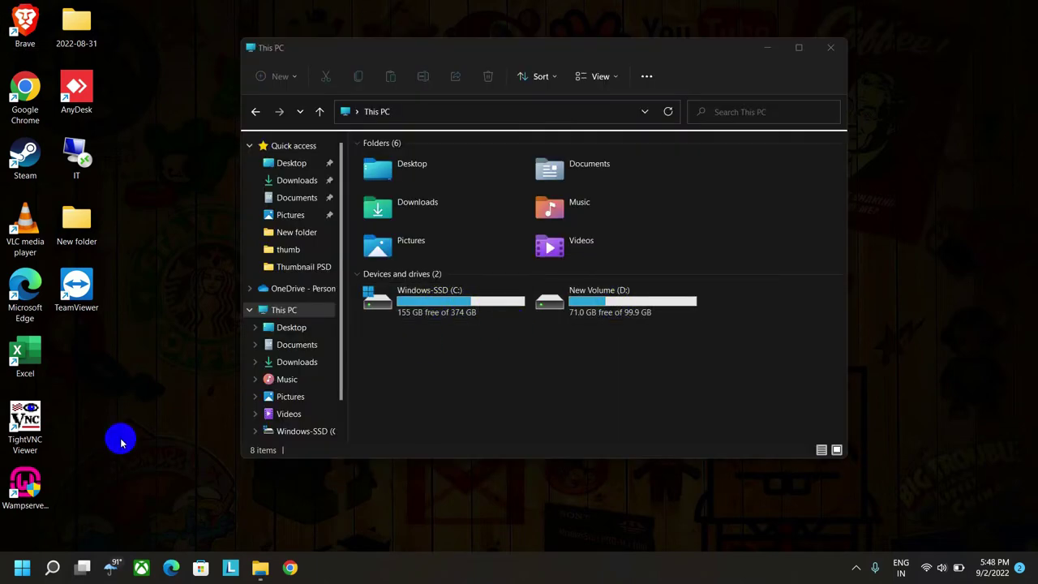
pyautogui.click(16, 574)
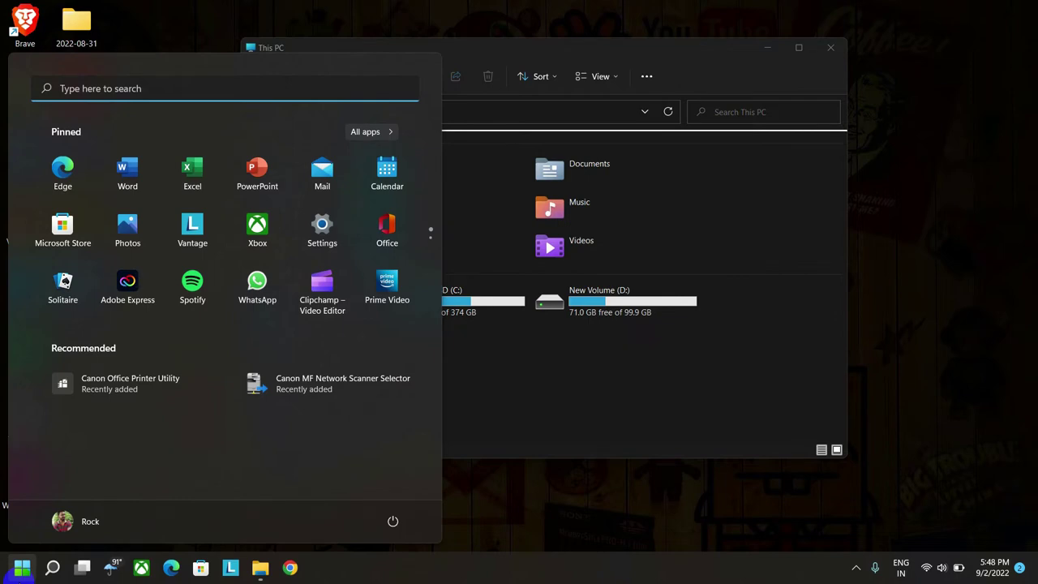
pyautogui.write('this ')
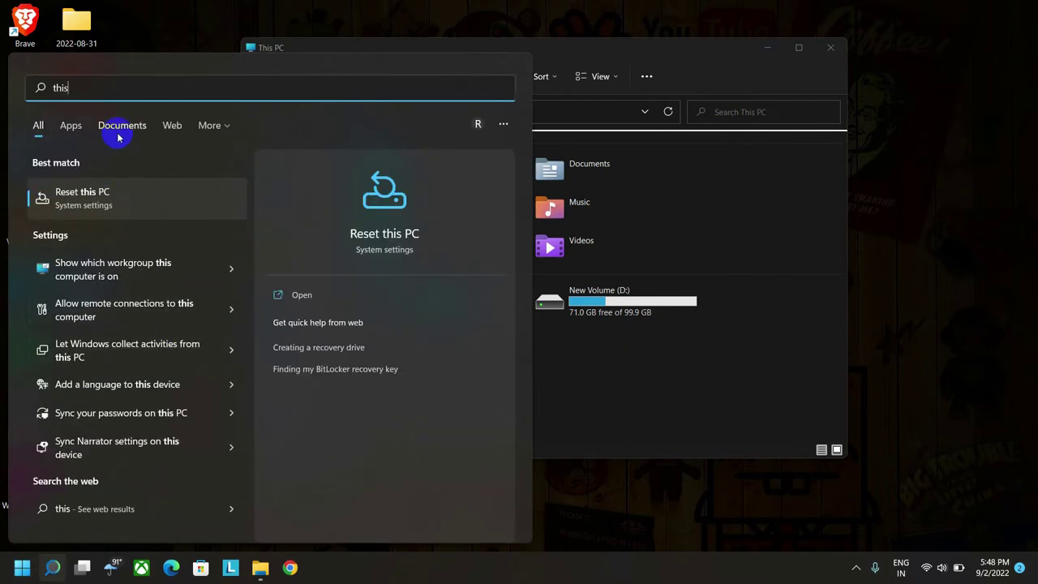
pyautogui.write('pc')
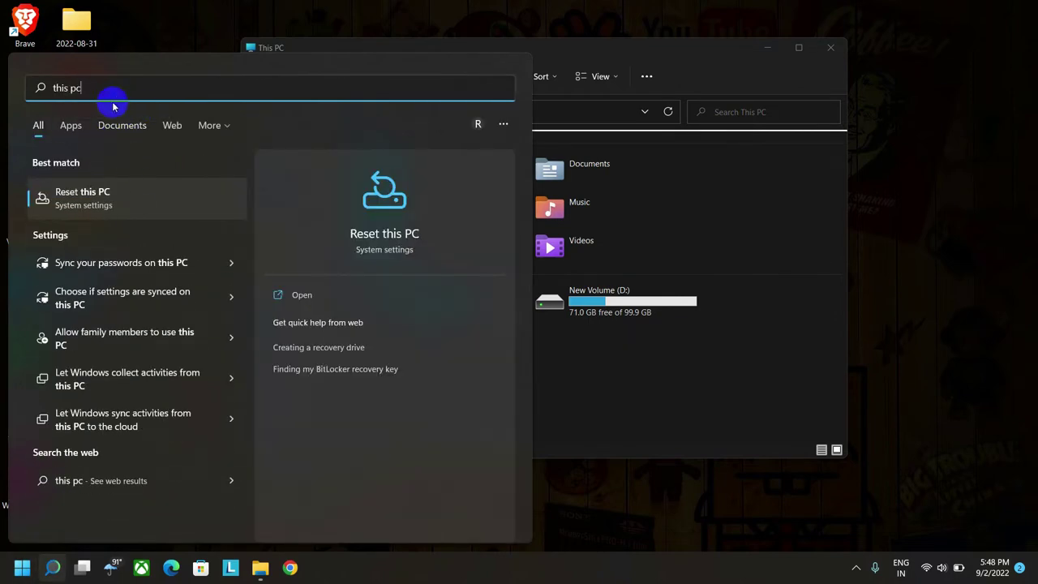
pyautogui.moveTo(112, 99); pyautogui.dragTo(31, 86)
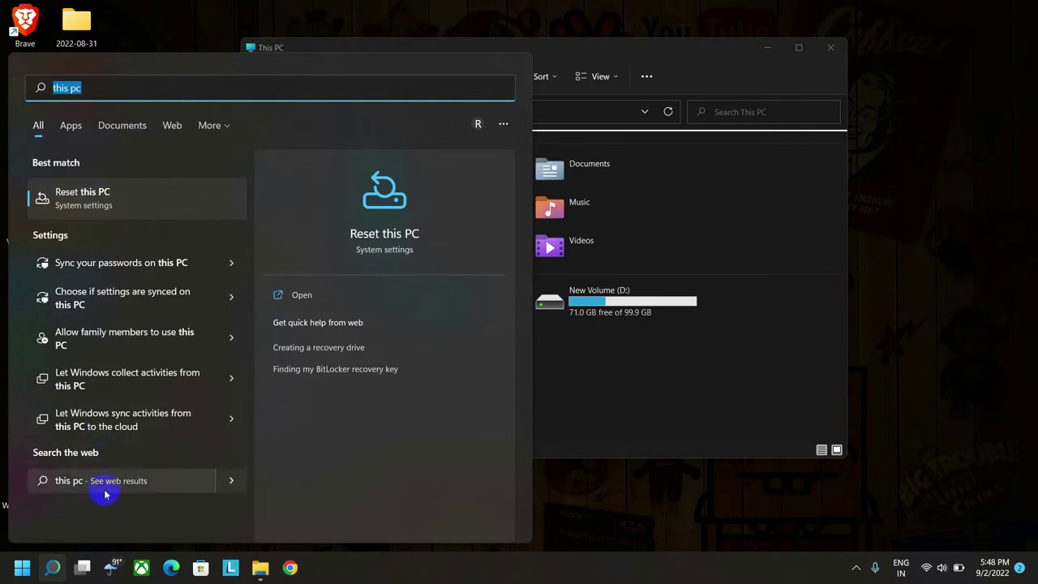
pyautogui.click(610, 475)
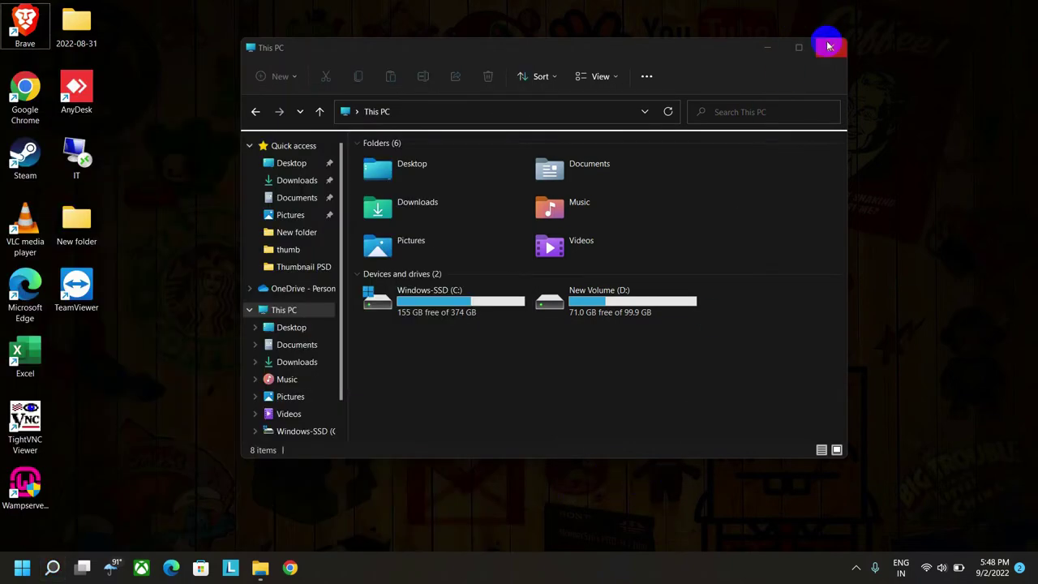
pyautogui.click(829, 47)
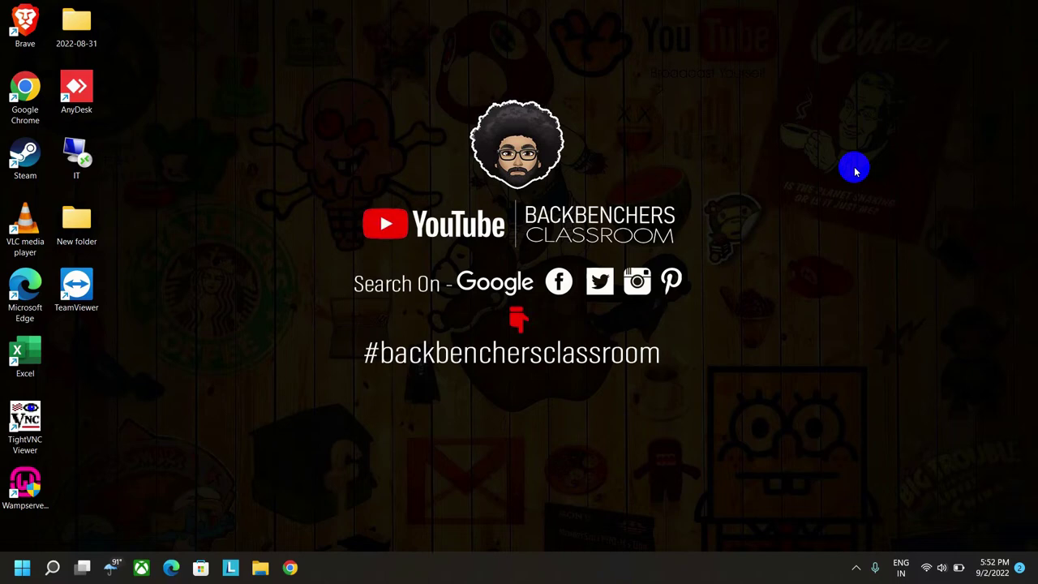
# Step: Open Desktop icon settings via desktop Personalize > Themes
pyautogui.rightClick(725, 155)
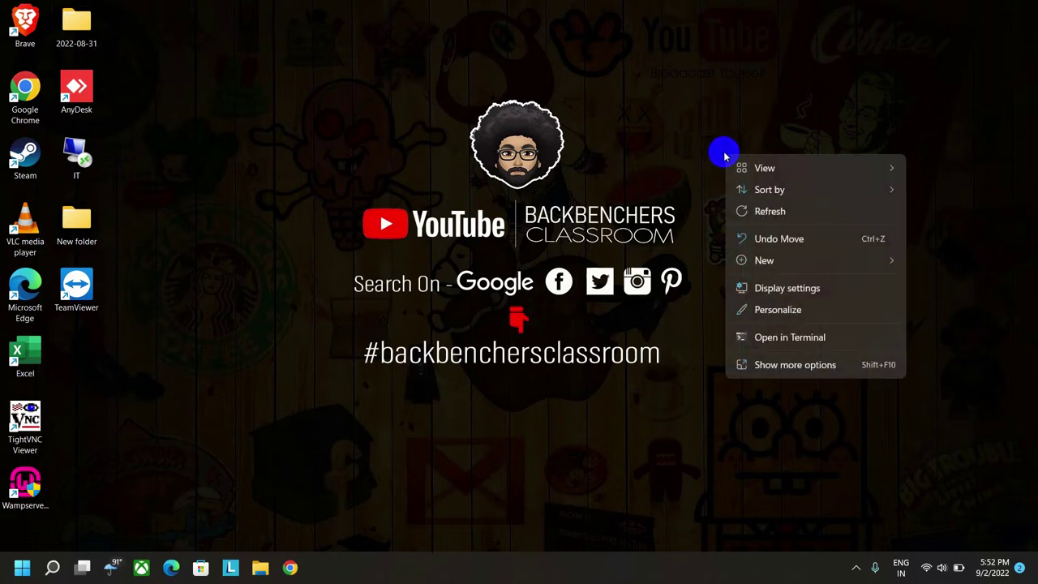
pyautogui.click(775, 310)
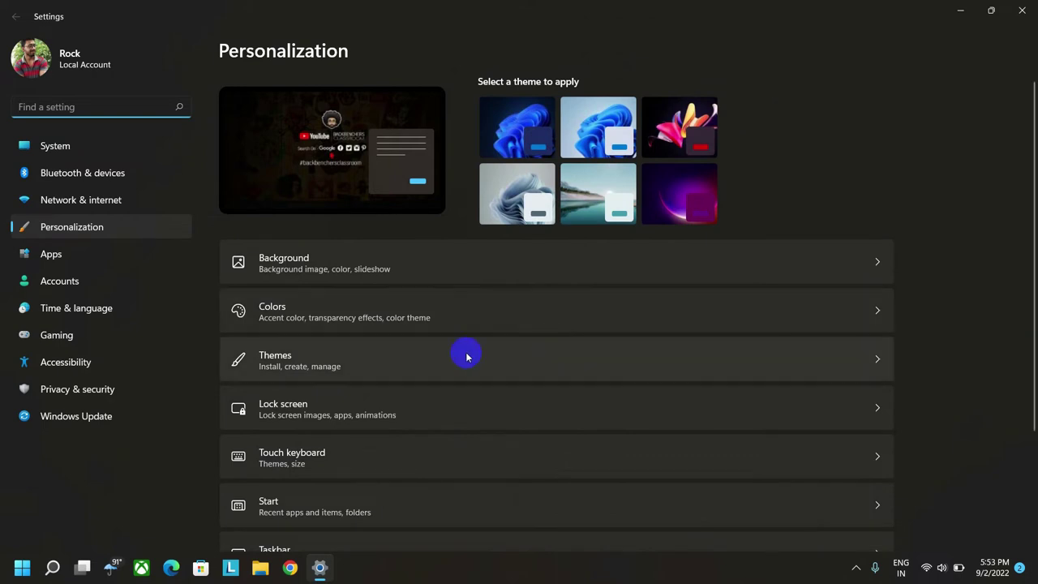
pyautogui.click(348, 356)
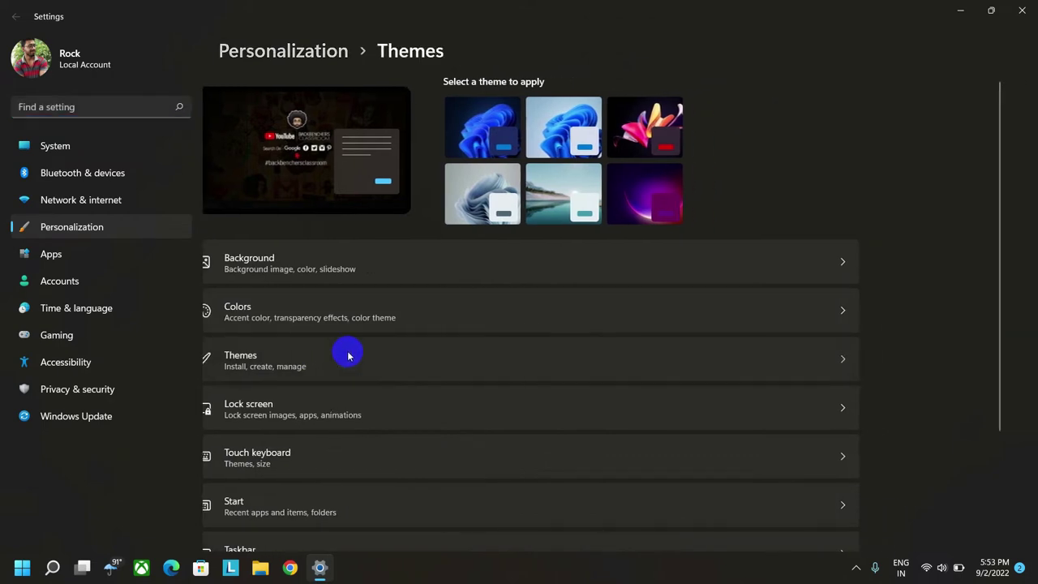
pyautogui.scroll(-3, 349, 355)
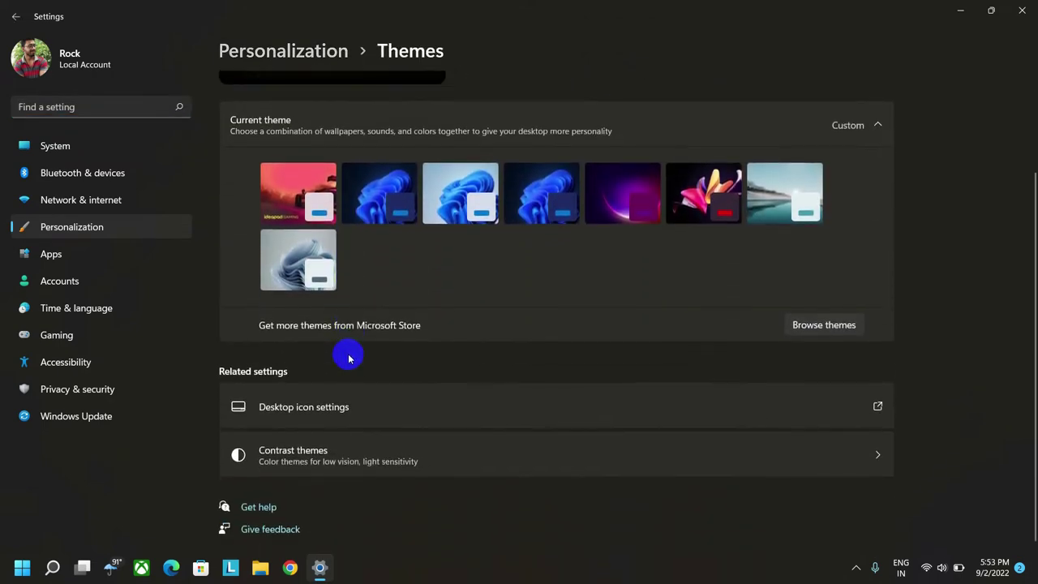
pyautogui.click(409, 416)
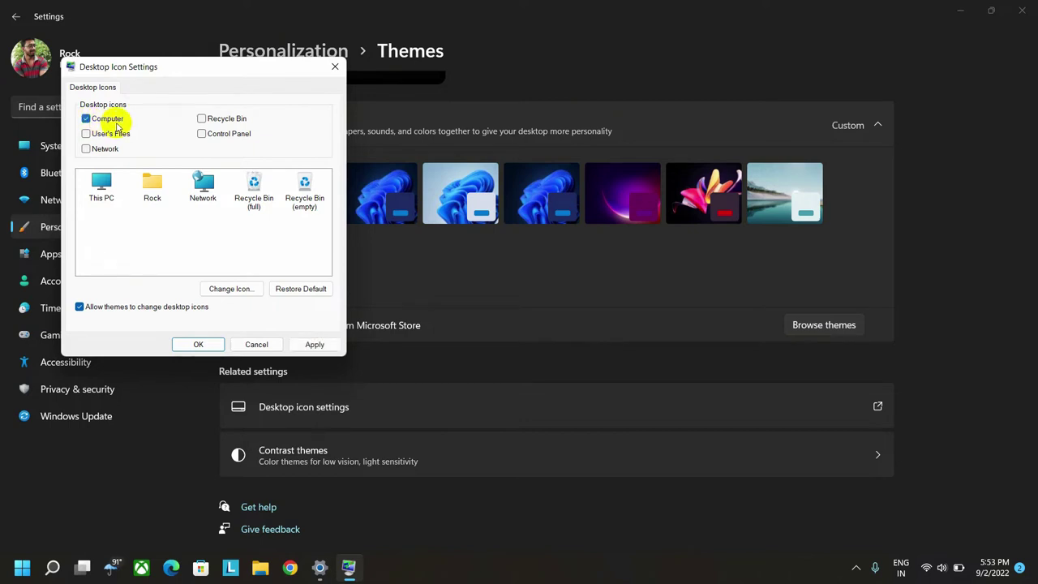
# Step: Enable the Recycle Bin and Network desktop icons, apply, and close Settings
pyautogui.click(202, 118)
pyautogui.click(104, 149)
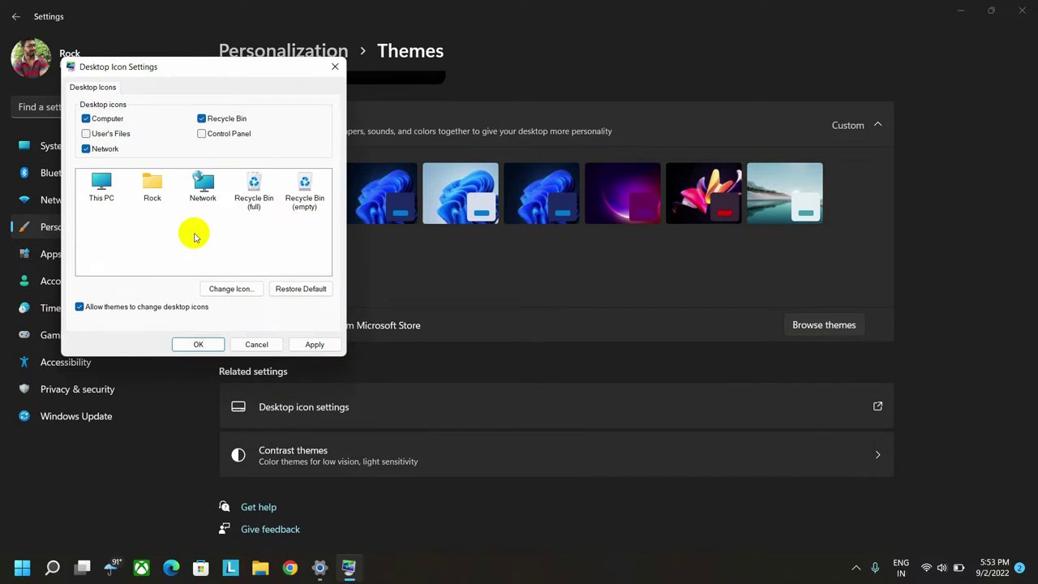
pyautogui.click(314, 345)
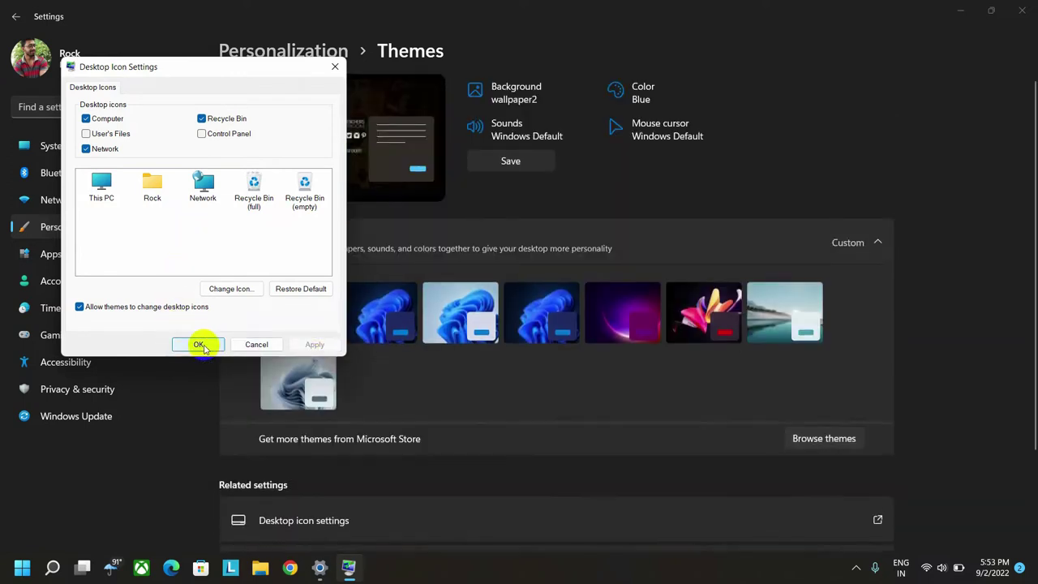
pyautogui.click(198, 344)
pyautogui.click(1022, 10)
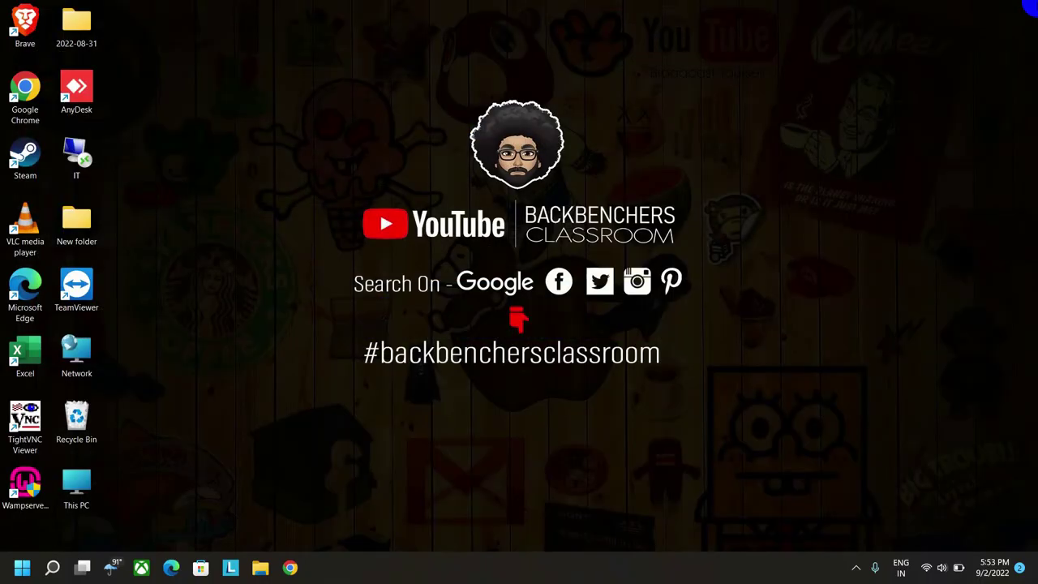
# Step: Open the new This PC desktop icon to view its folders and drives, then close it
pyautogui.click(81, 486)
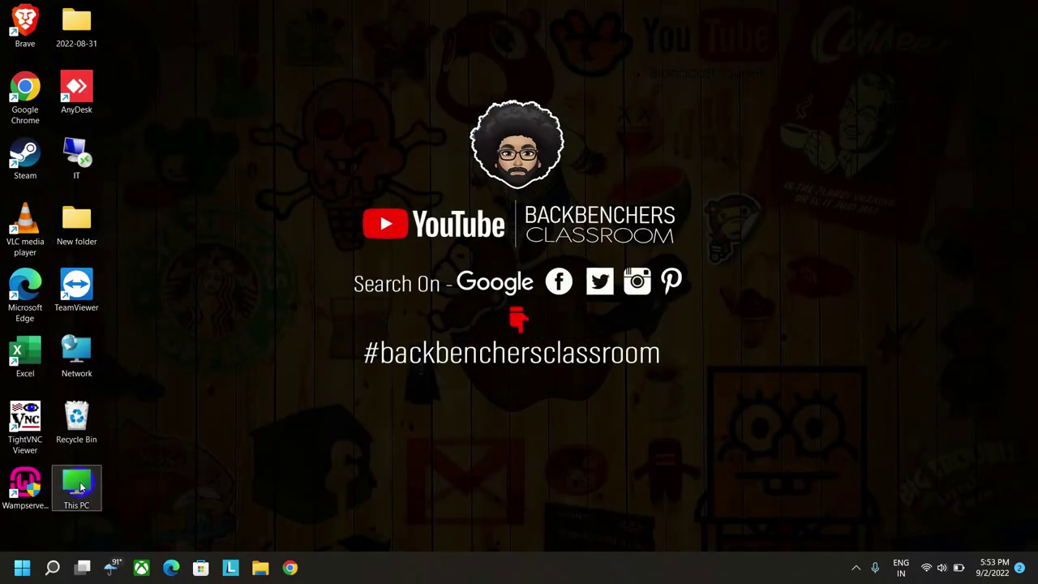
pyautogui.click(90, 356)
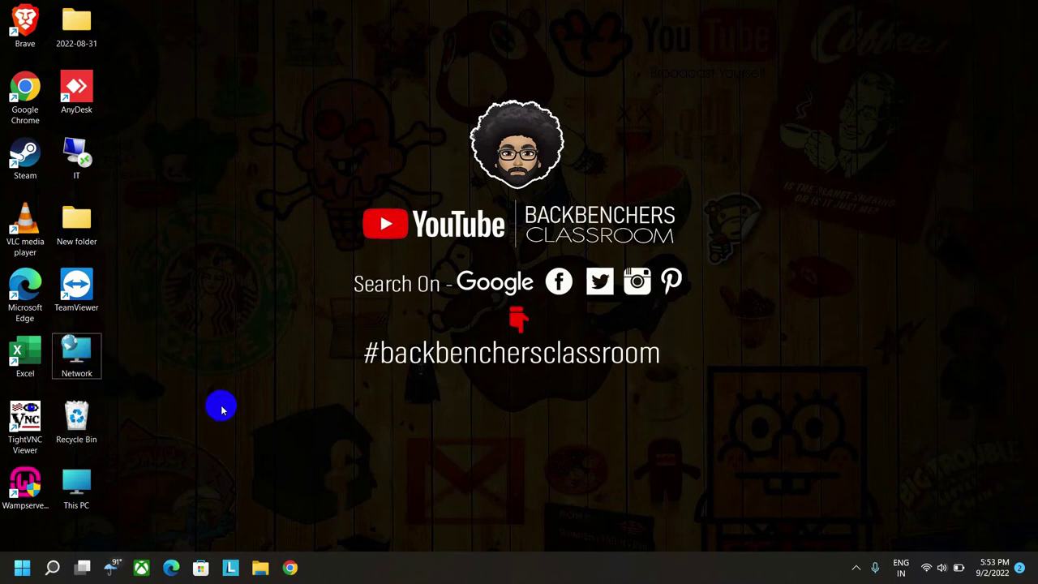
pyautogui.press('Down')
pyautogui.press('Down')
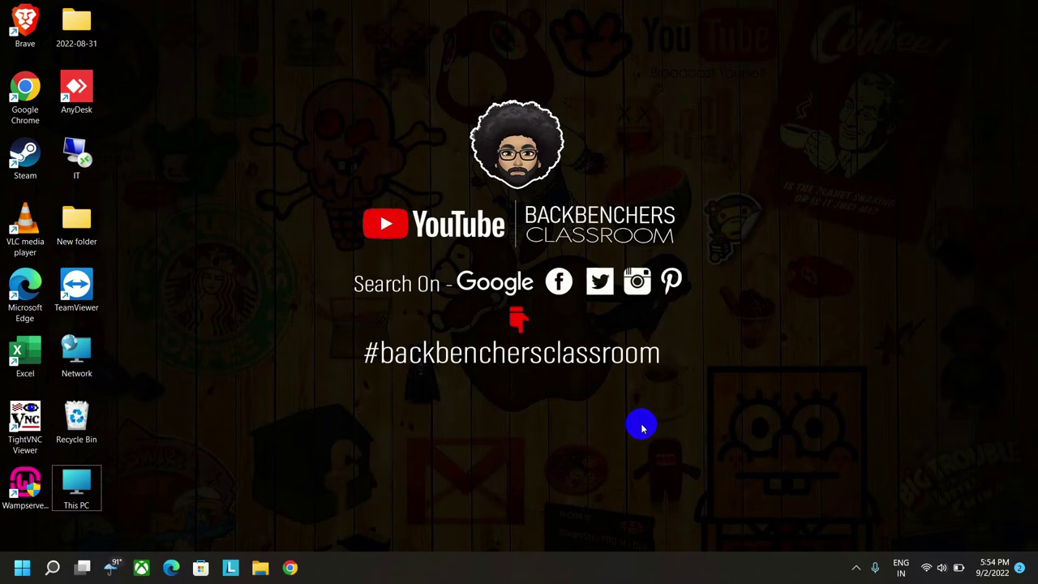
pyautogui.click(22, 568)
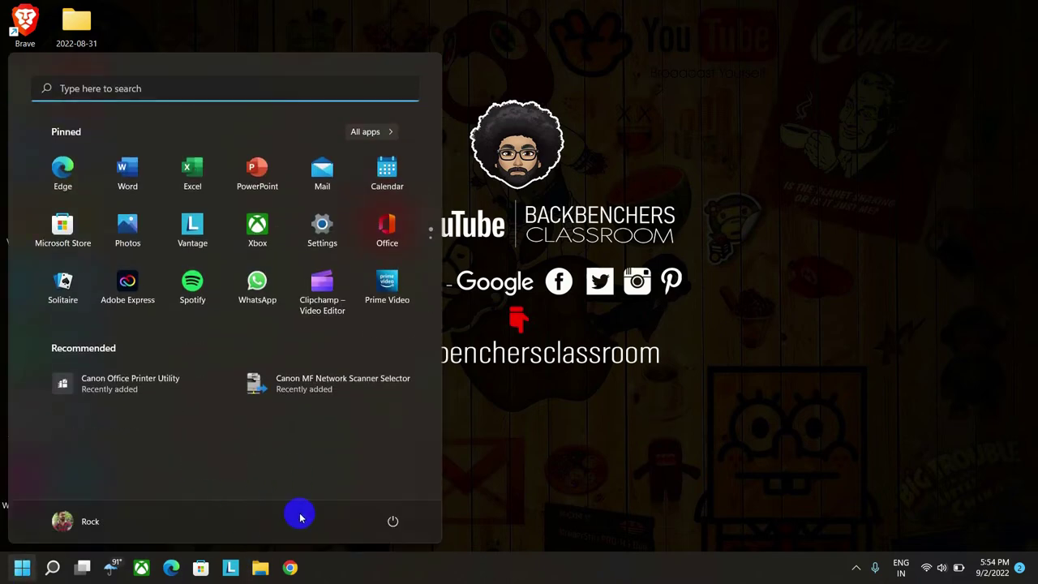
pyautogui.click(592, 478)
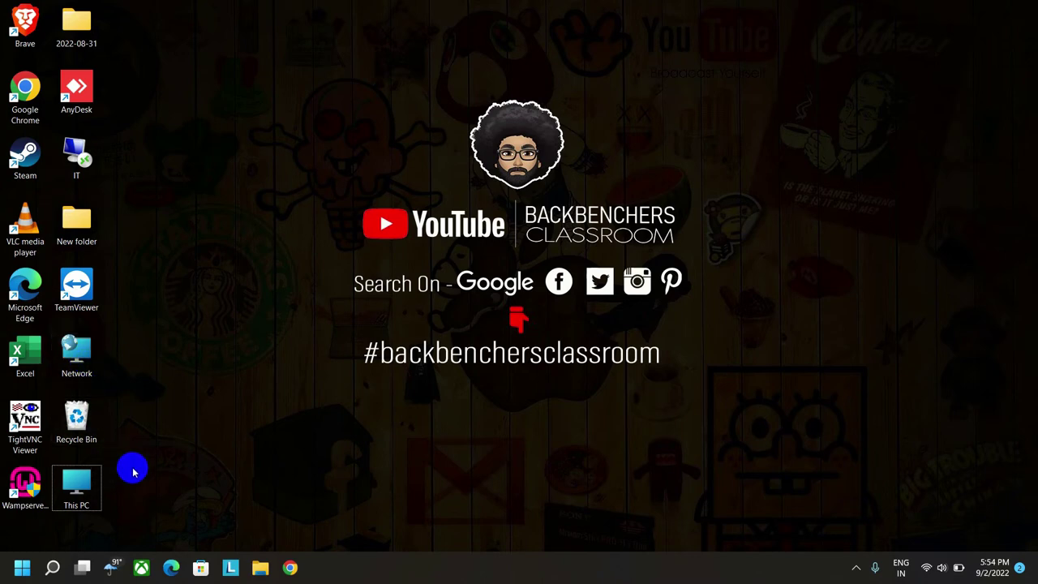
pyautogui.doubleClick(76, 485)
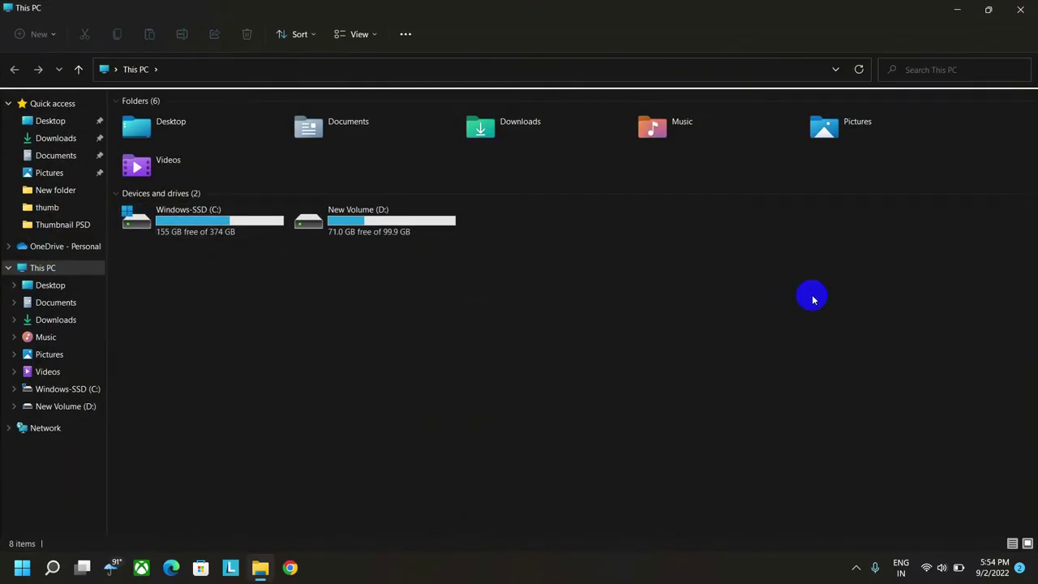
pyautogui.click(1020, 9)
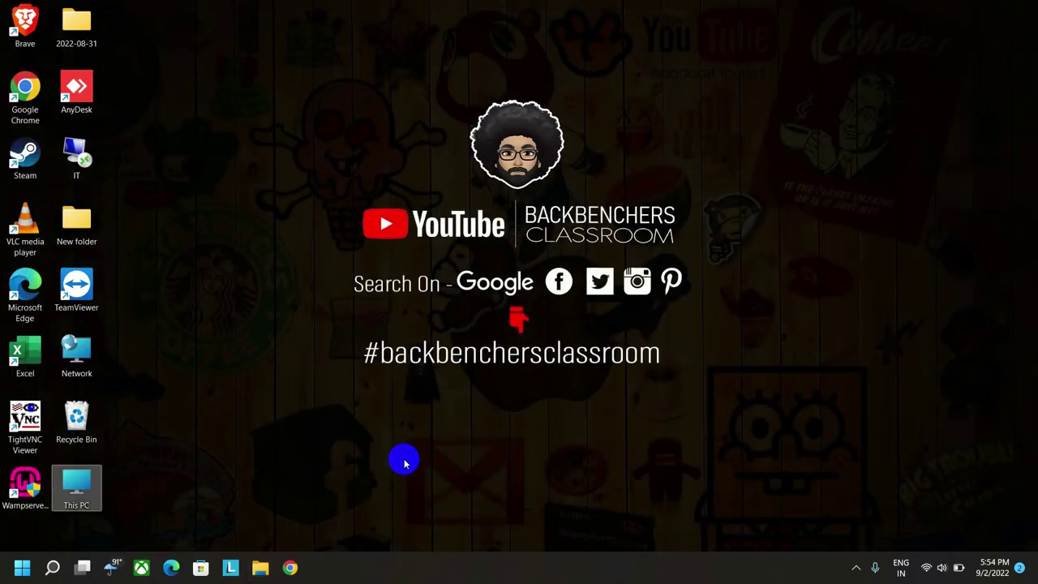
# Step: Go to Personalize > Start > Folders and confirm File Explorer is switched on
pyautogui.rightClick(673, 101)
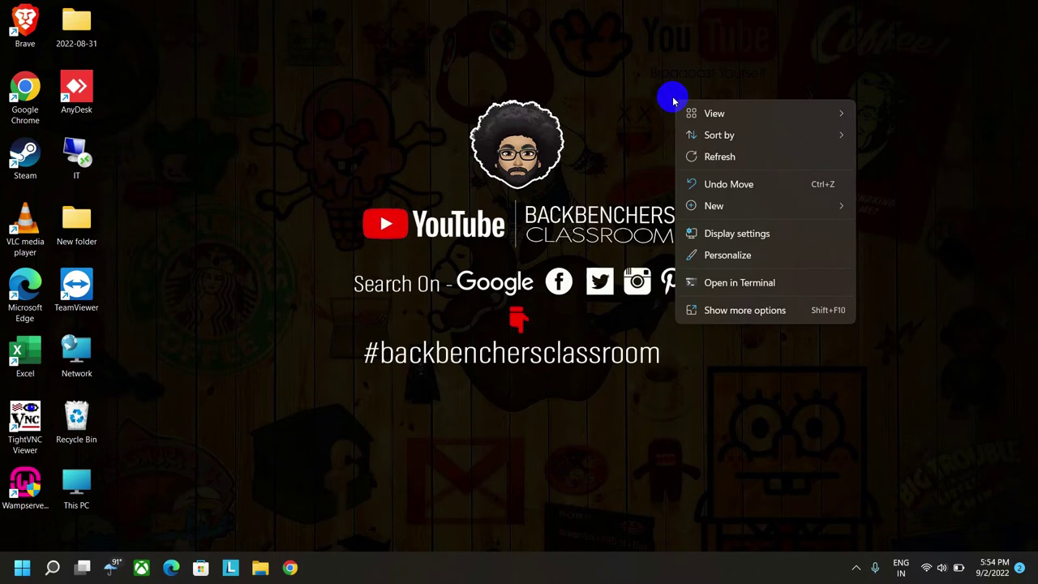
pyautogui.click(715, 257)
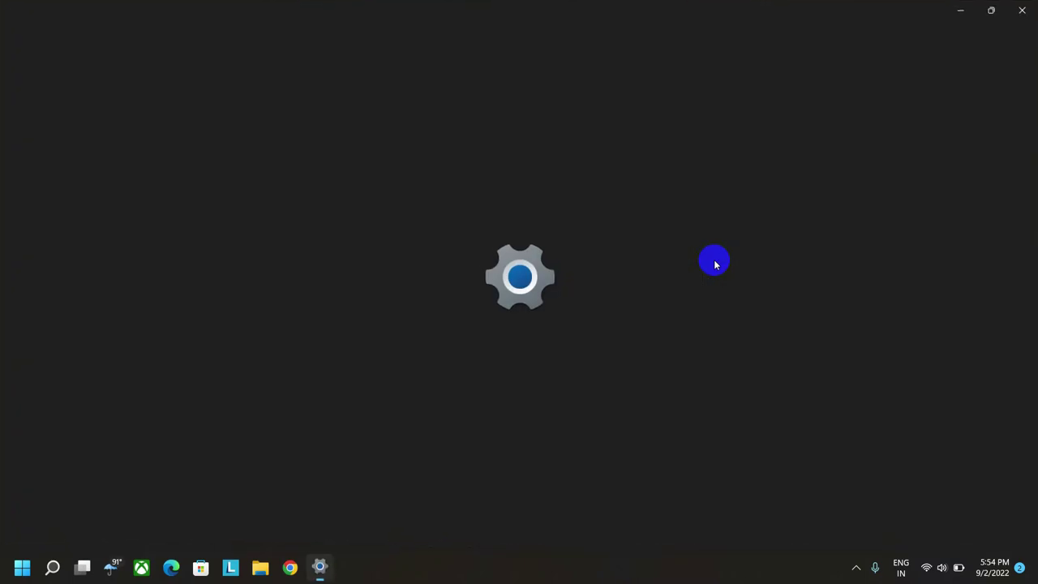
pyautogui.scroll(-3, 707, 276)
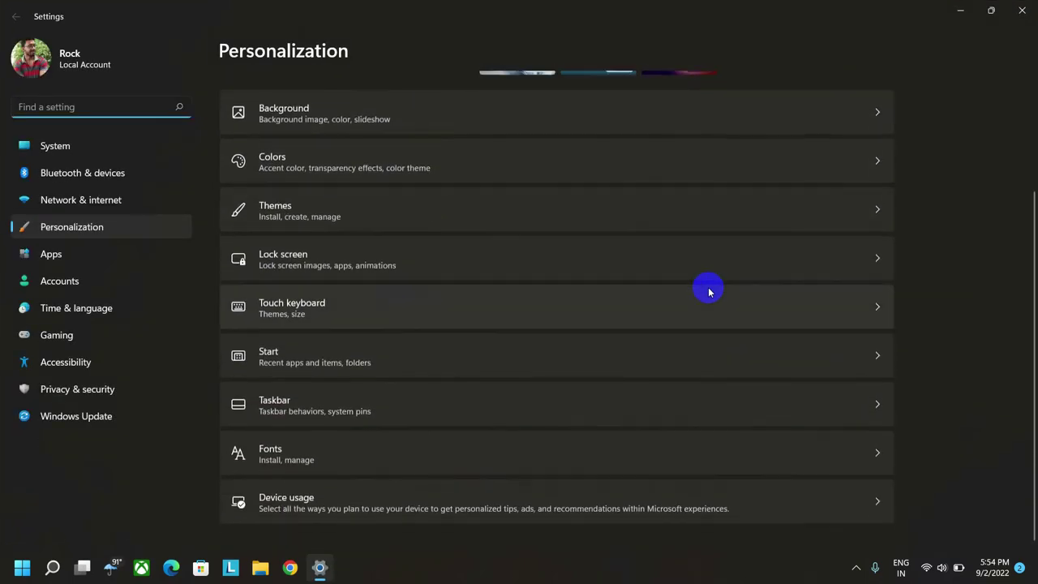
pyautogui.click(328, 365)
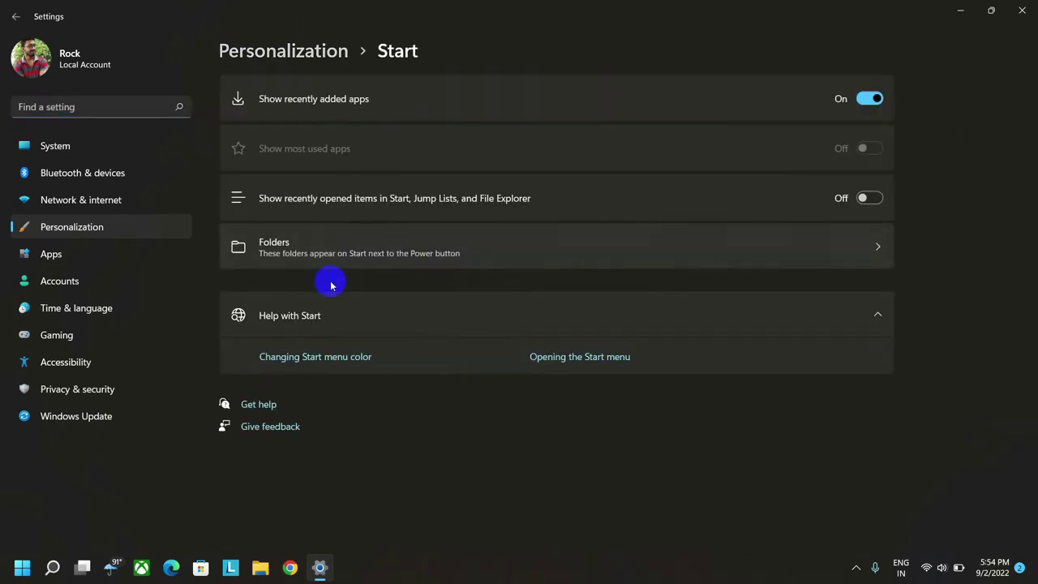
pyautogui.click(479, 240)
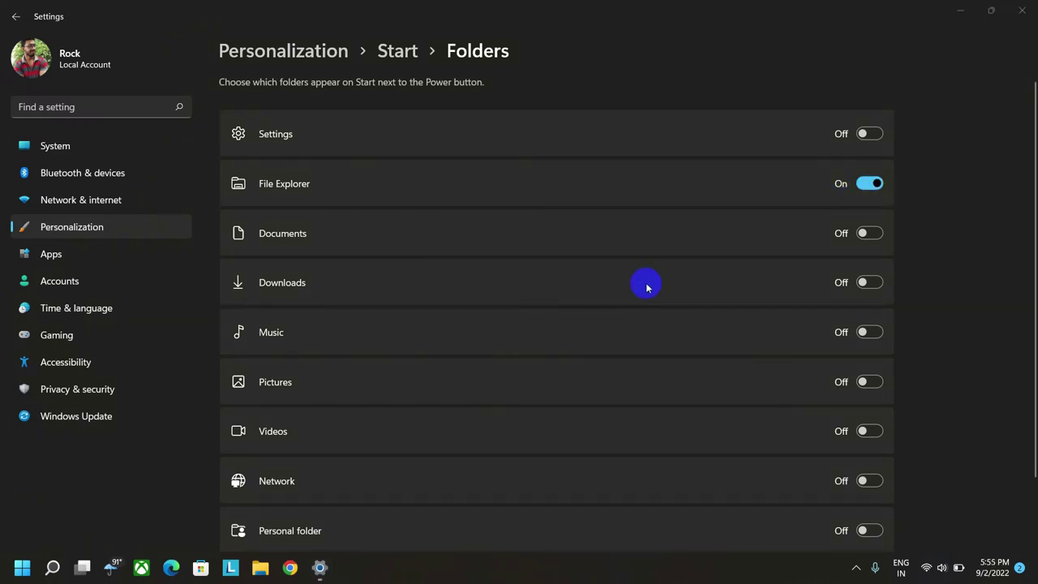
# Step: Launch File Explorer from the Start menu, which opens on Quick access
pyautogui.click(21, 569)
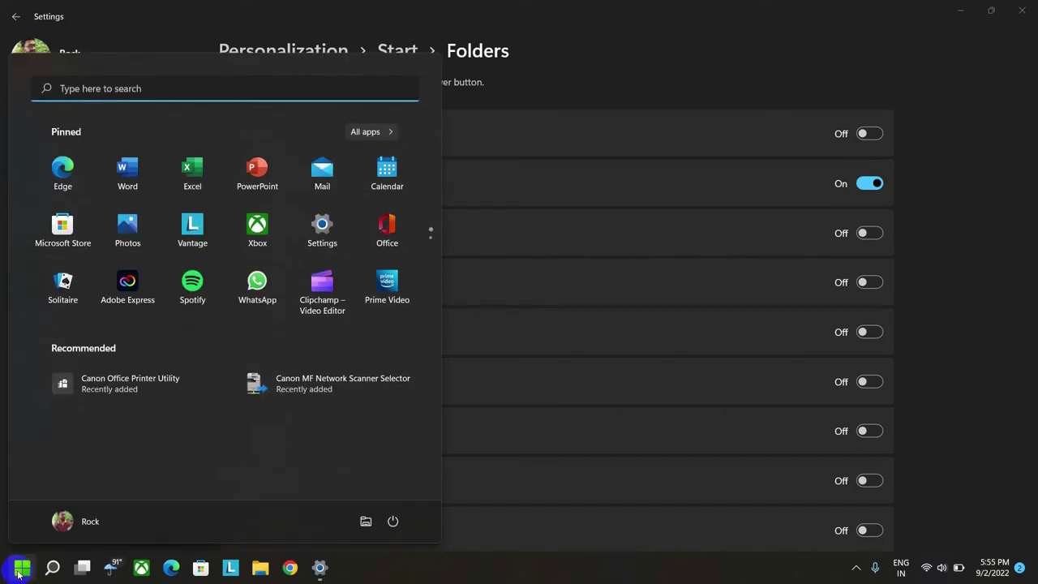
pyautogui.click(365, 523)
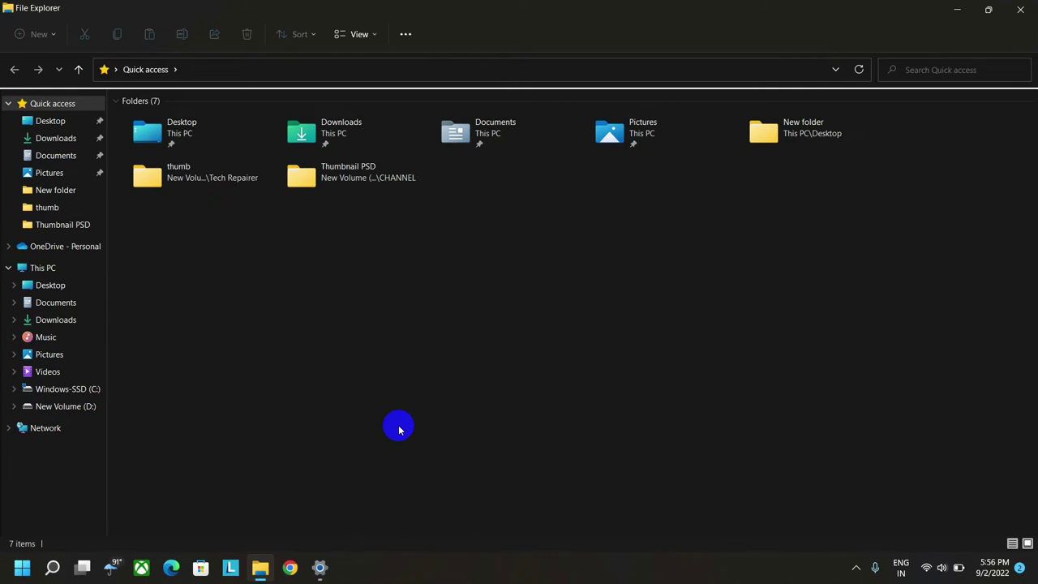
pyautogui.click(18, 568)
pyautogui.click(699, 405)
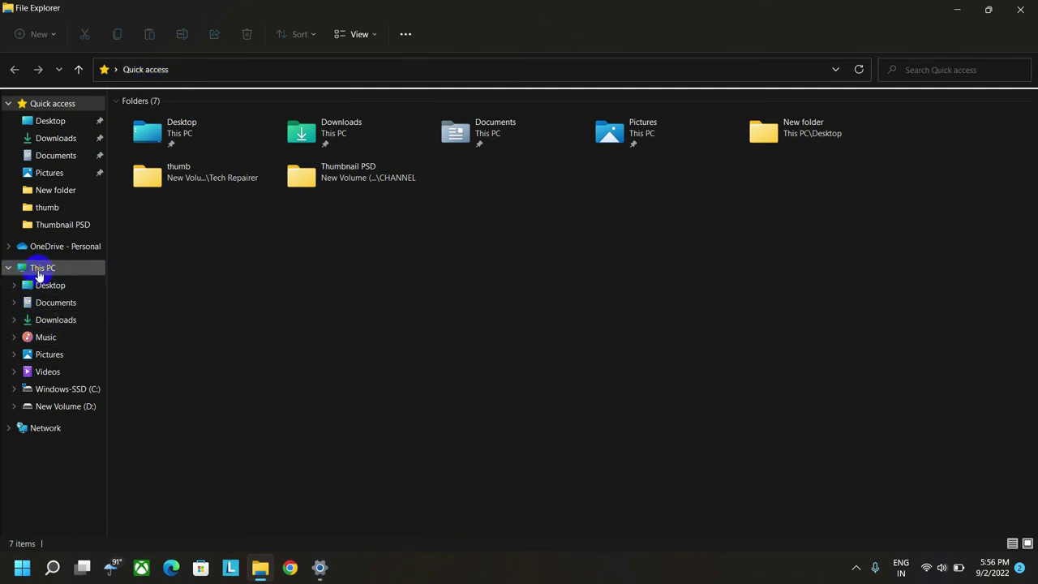
# Step: Select This PC and set Folder Options 'Open File Explorer to' This PC, applying the change
pyautogui.click(38, 271)
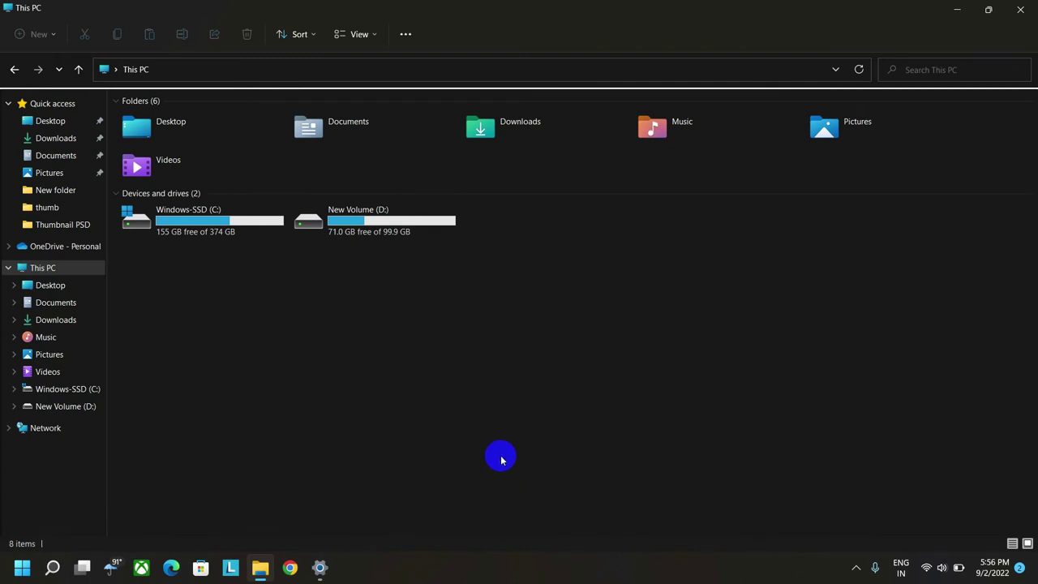
pyautogui.click(408, 40)
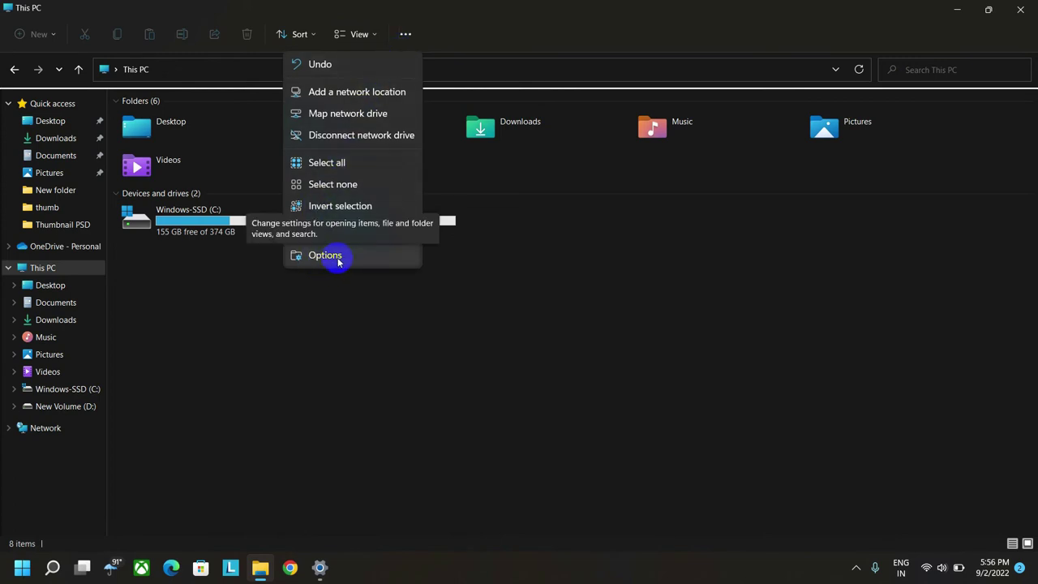
pyautogui.click(337, 256)
pyautogui.moveTo(159, 106); pyautogui.dragTo(442, 156)
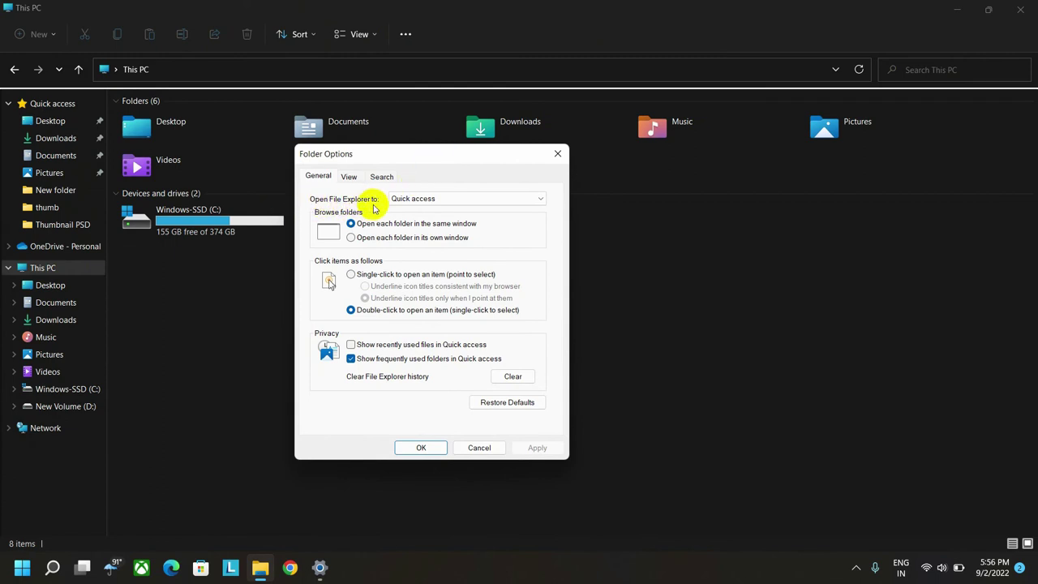
pyautogui.click(445, 200)
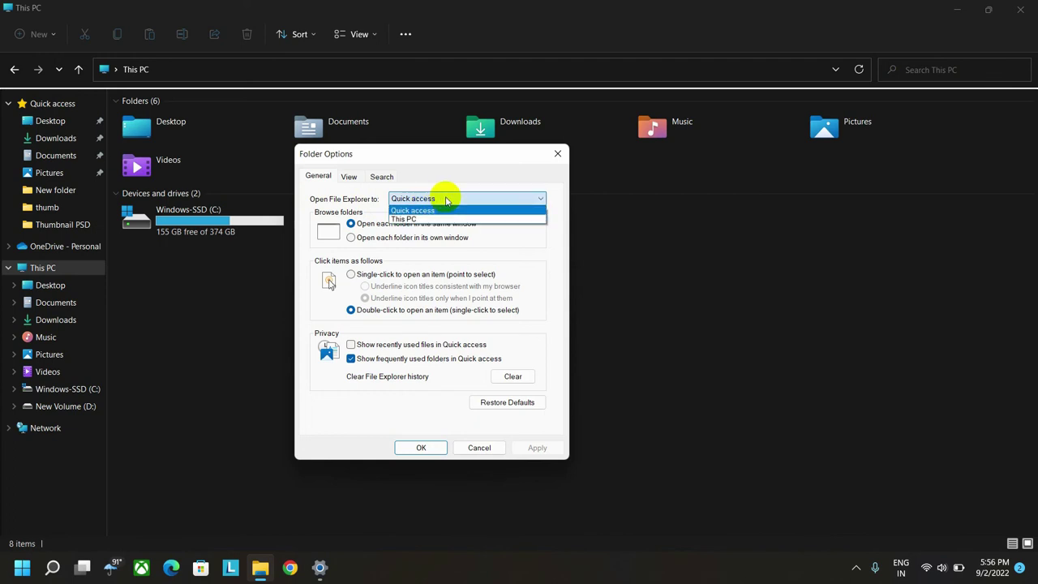
pyautogui.click(408, 220)
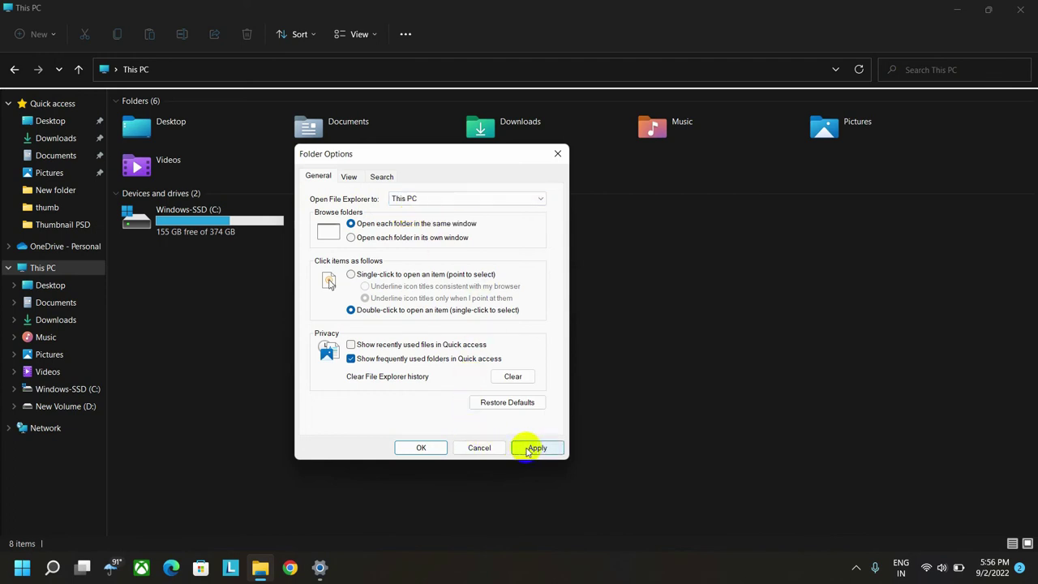
pyautogui.click(527, 451)
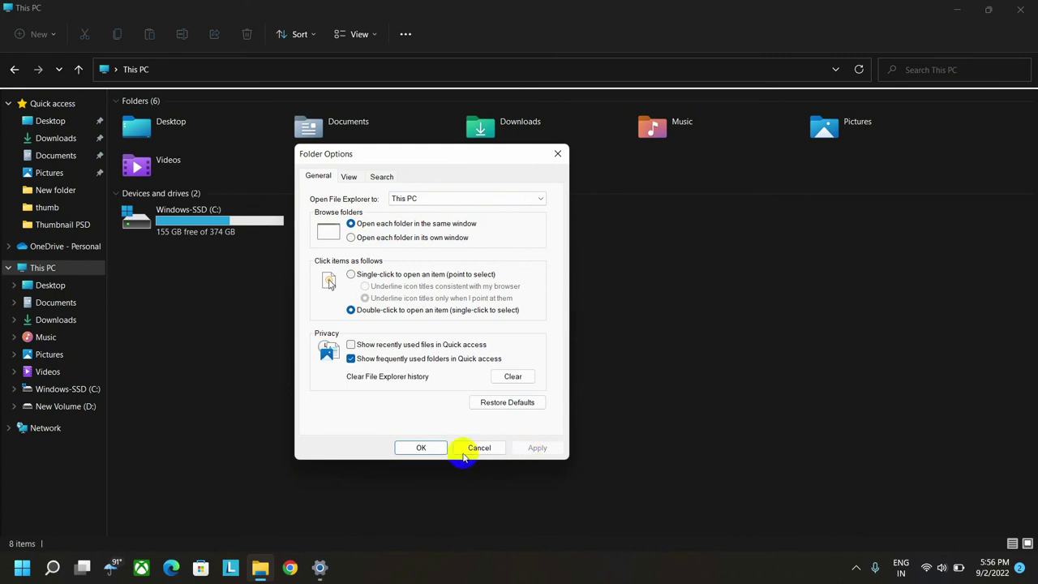
pyautogui.click(421, 448)
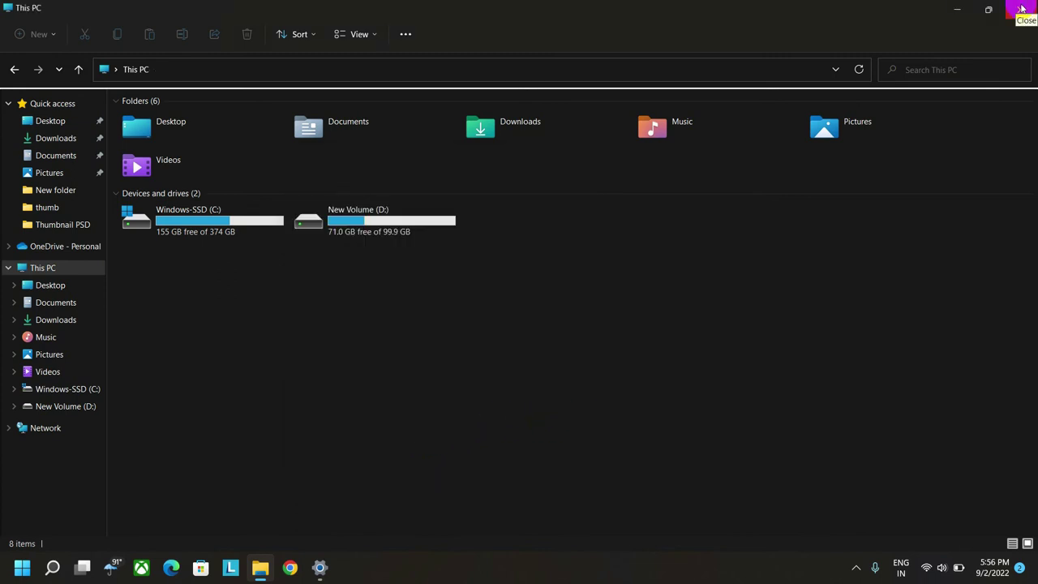
# Step: Close Explorer, then relaunch File Explorer from Start to confirm it opens This PC
pyautogui.click(1021, 8)
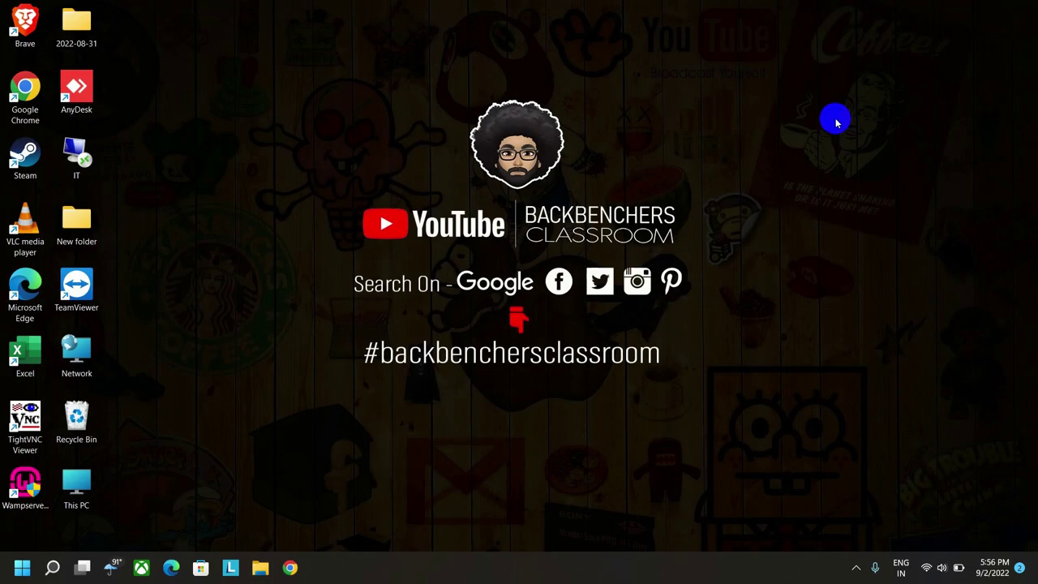
pyautogui.click(14, 572)
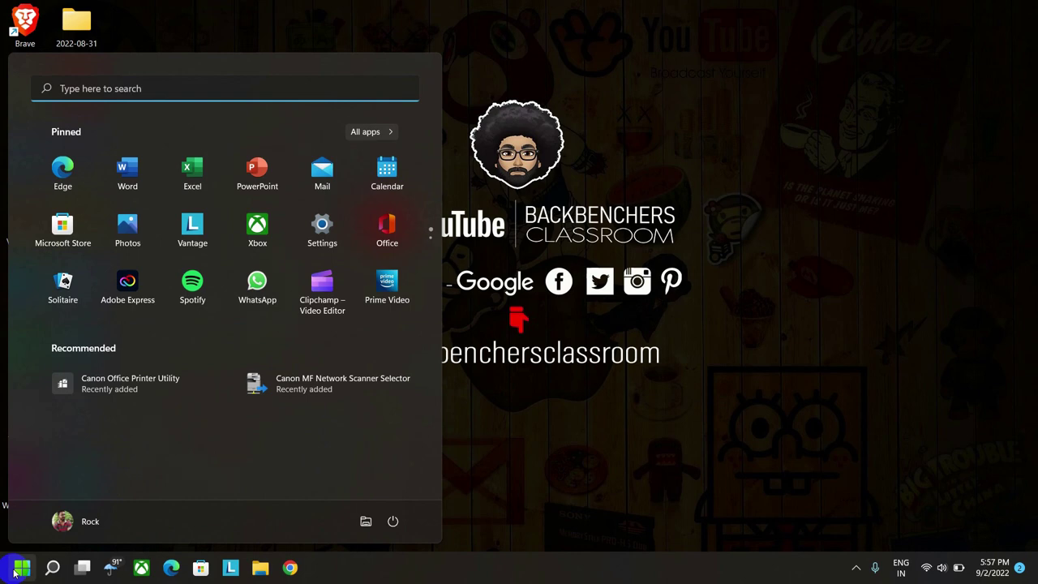
pyautogui.click(364, 521)
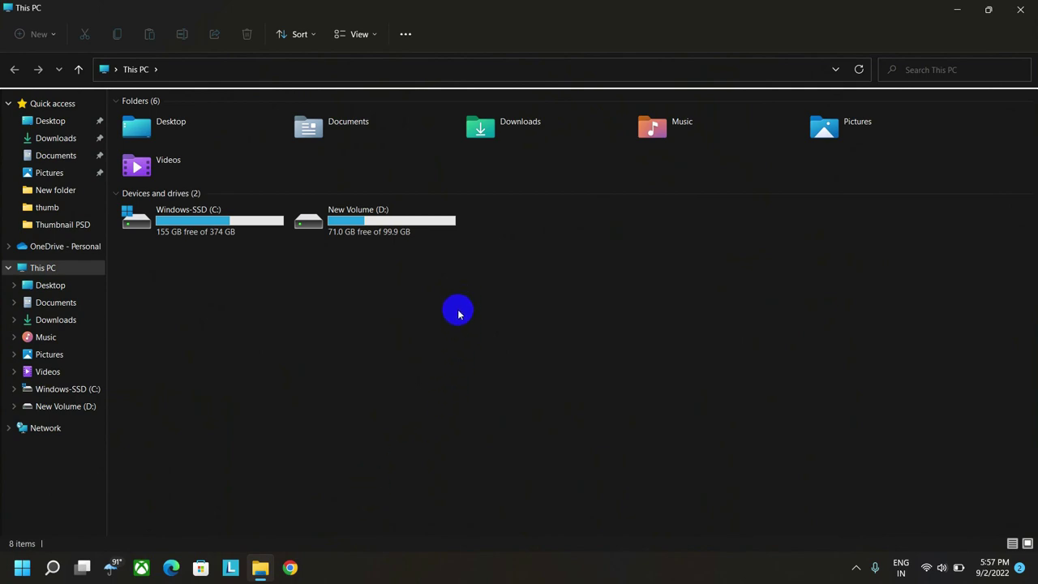
pyautogui.click(1028, 16)
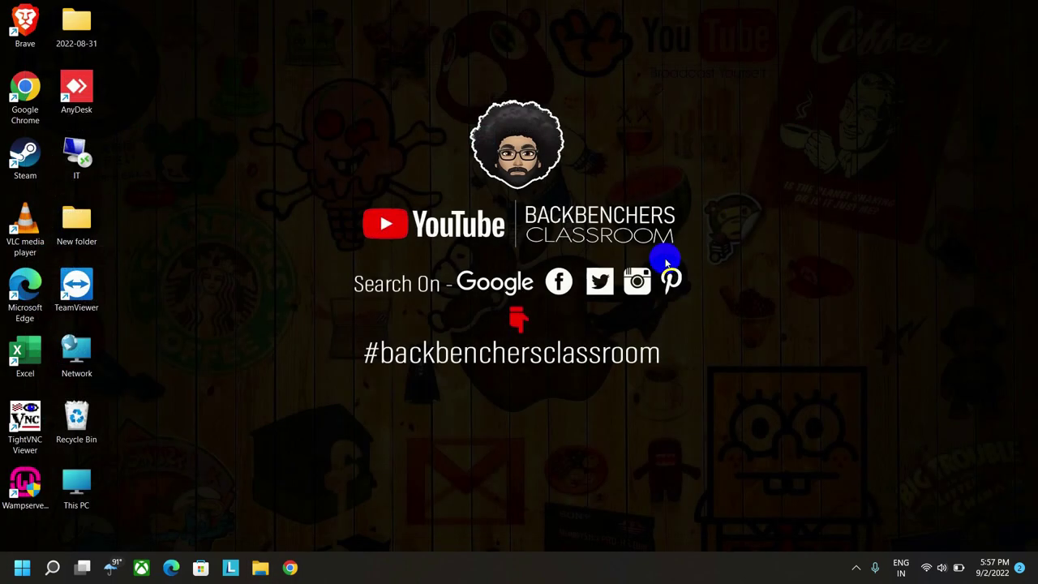
pyautogui.click(21, 568)
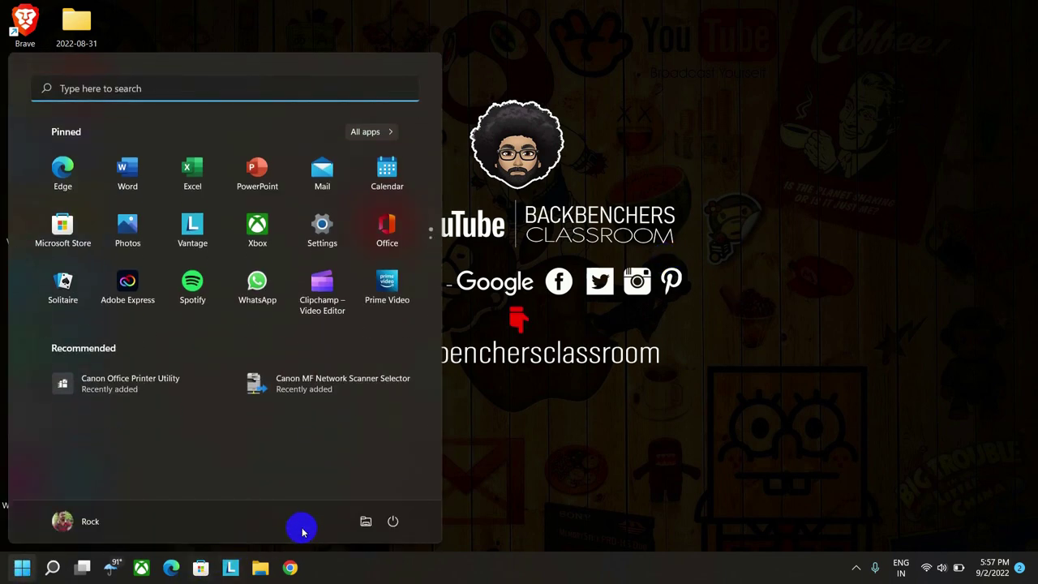
pyautogui.click(689, 477)
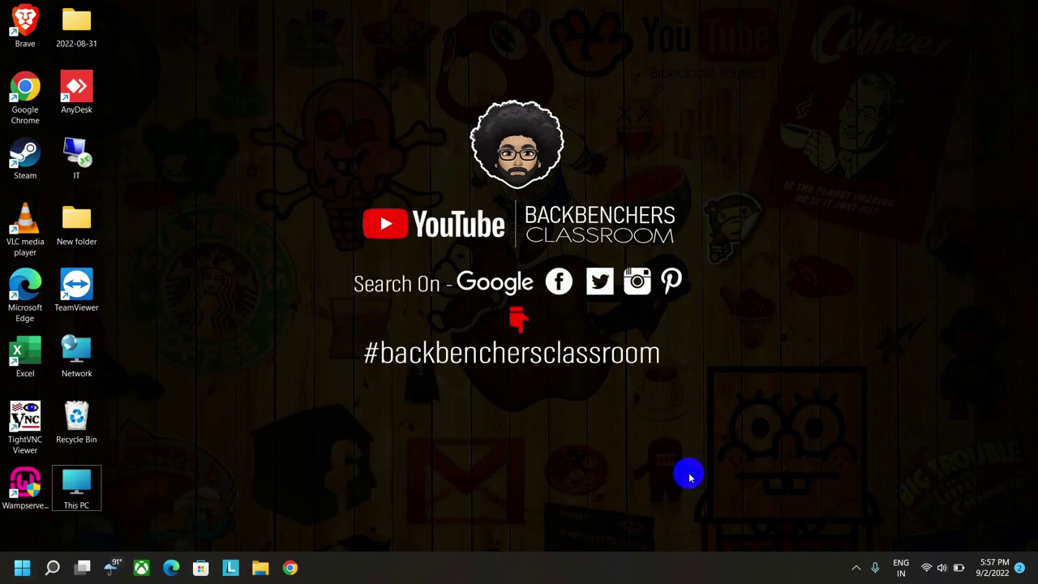